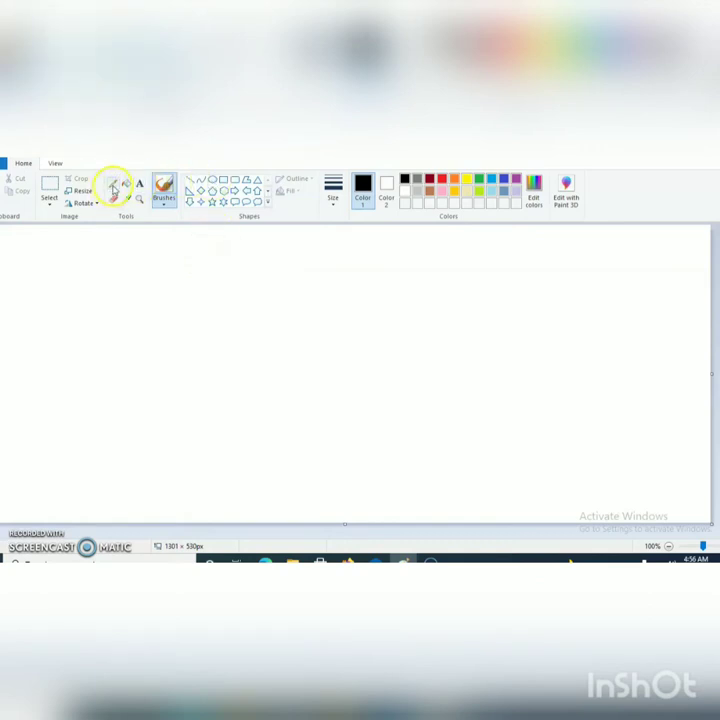
Step: Draw four equal touching circles with the Oval shape in a horizontal row
{"action": "left_click", "coordinate": [212, 180]}
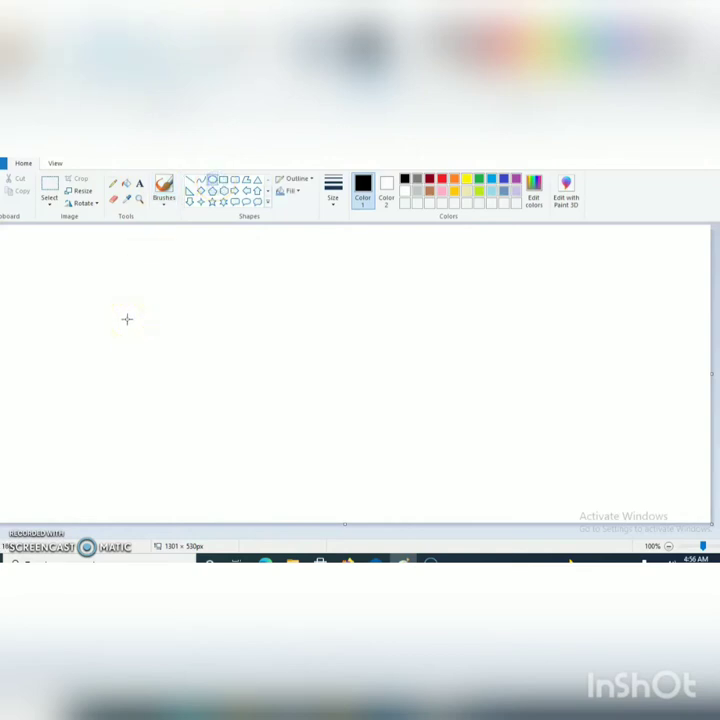
{"action": "mouse_move", "coordinate": [127, 319]}
{"action": "left_mouse_down"}
{"action": "mouse_move", "coordinate": [167, 363]}
{"action": "mouse_move", "coordinate": [192, 356]}
{"action": "mouse_move", "coordinate": [220, 366]}
{"action": "left_mouse_up"}
{"action": "left_click", "coordinate": [181, 314]}
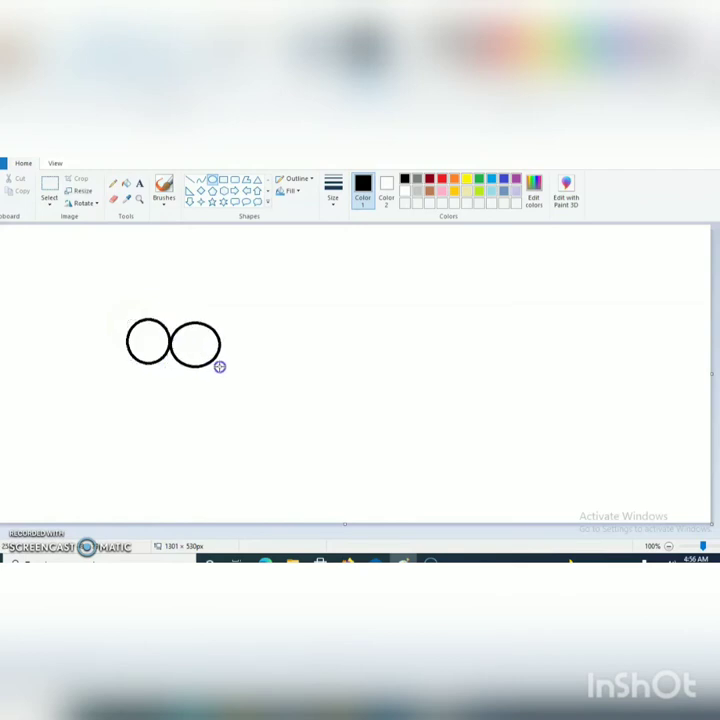
{"action": "left_click_drag", "start_coordinate": [225, 321], "coordinate": [272, 366]}
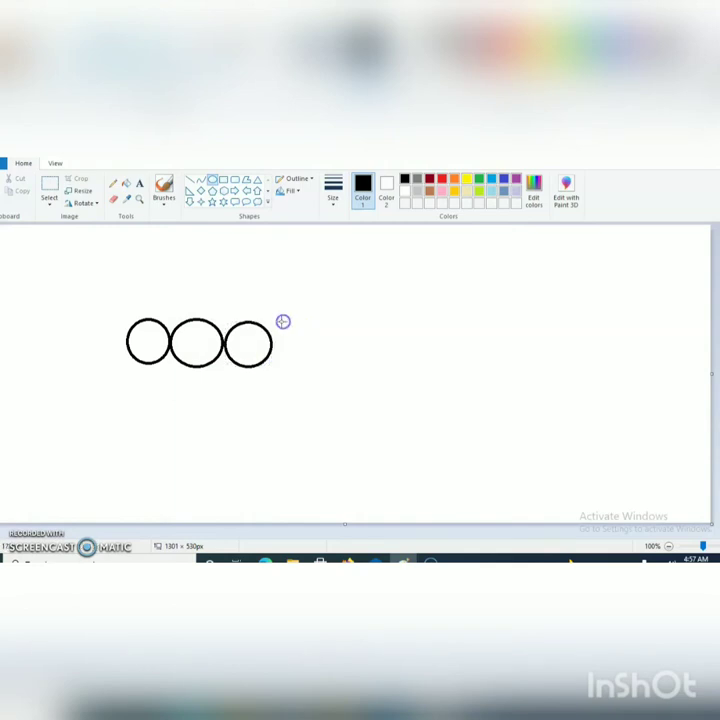
{"action": "mouse_move", "coordinate": [275, 320]}
{"action": "left_mouse_down"}
{"action": "mouse_move", "coordinate": [321, 375]}
{"action": "mouse_move", "coordinate": [322, 368]}
{"action": "left_mouse_up"}
{"action": "left_click", "coordinate": [310, 343]}
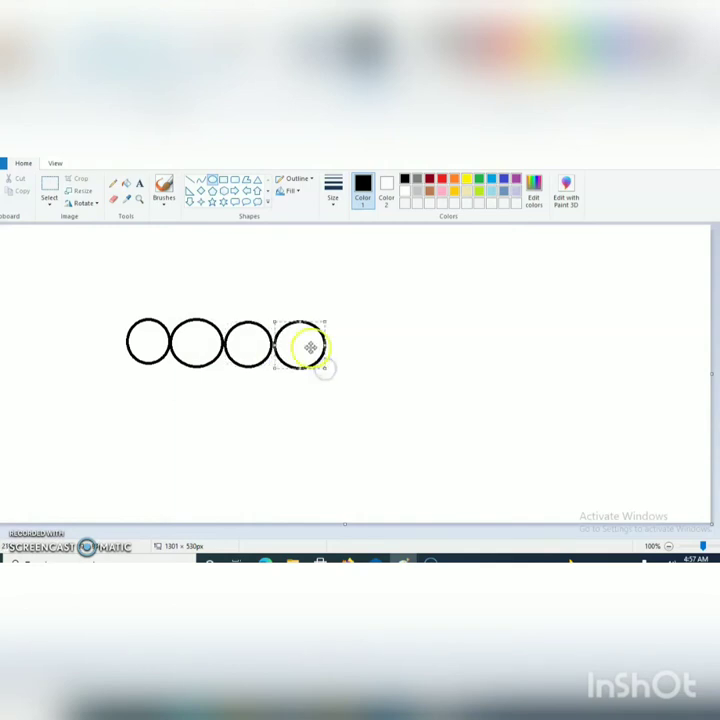
{"action": "left_click", "coordinate": [379, 302]}
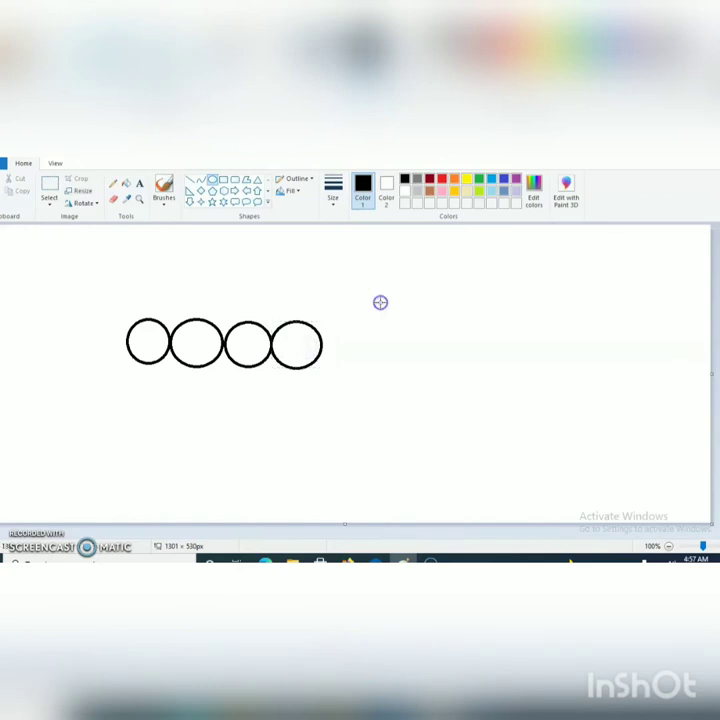
Step: Draw small oval eyes in the leftmost circle and set the Pencil to 3px width
{"action": "left_click_drag", "start_coordinate": [137, 334], "coordinate": [146, 342]}
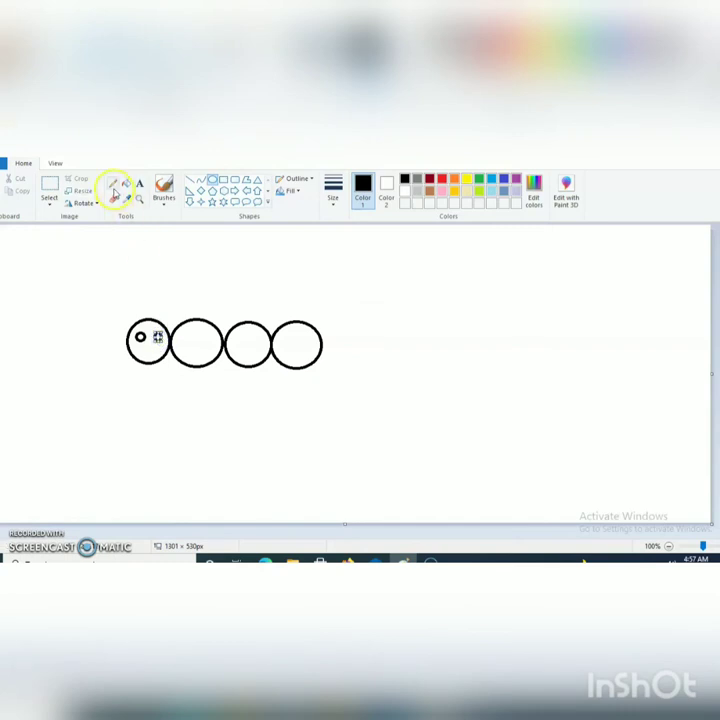
{"action": "left_click", "coordinate": [114, 186]}
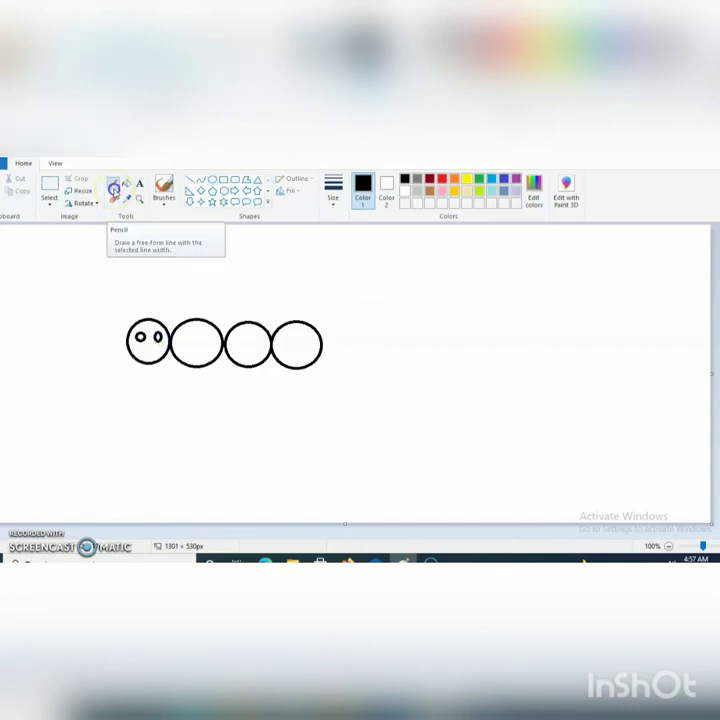
{"action": "left_click", "coordinate": [331, 203]}
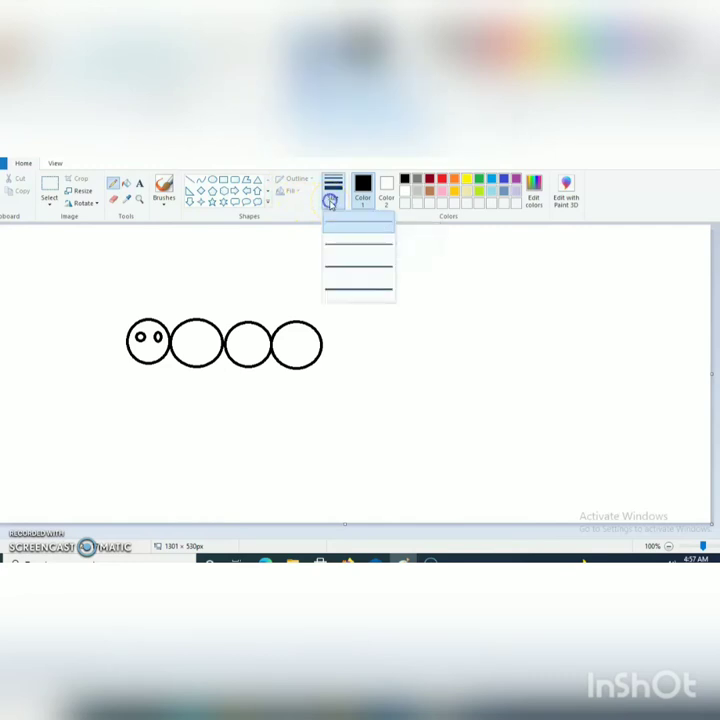
{"action": "left_click", "coordinate": [359, 276]}
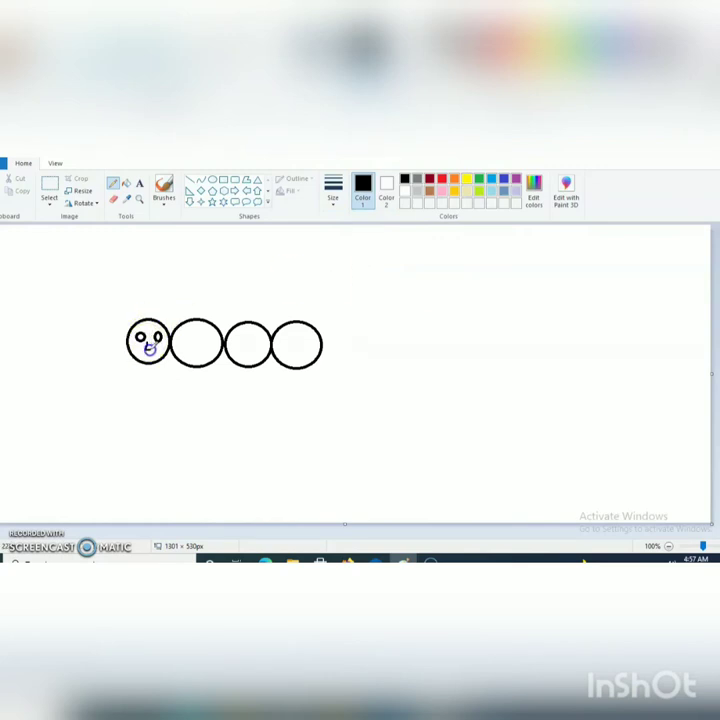
Step: Pencil a nose and smile on the head, footed legs under each circle, and antennae
{"action": "mouse_move", "coordinate": [149, 344]}
{"action": "left_mouse_down"}
{"action": "mouse_move", "coordinate": [148, 356]}
{"action": "mouse_move", "coordinate": [157, 347]}
{"action": "left_mouse_up"}
{"action": "mouse_move", "coordinate": [135, 358]}
{"action": "left_mouse_down"}
{"action": "mouse_move", "coordinate": [121, 384]}
{"action": "mouse_move", "coordinate": [150, 364]}
{"action": "mouse_move", "coordinate": [161, 383]}
{"action": "mouse_move", "coordinate": [188, 364]}
{"action": "mouse_move", "coordinate": [177, 385]}
{"action": "mouse_move", "coordinate": [200, 367]}
{"action": "mouse_move", "coordinate": [216, 387]}
{"action": "mouse_move", "coordinate": [242, 366]}
{"action": "mouse_move", "coordinate": [229, 384]}
{"action": "mouse_move", "coordinate": [266, 383]}
{"action": "left_mouse_up"}
{"action": "left_click", "coordinate": [294, 347]}
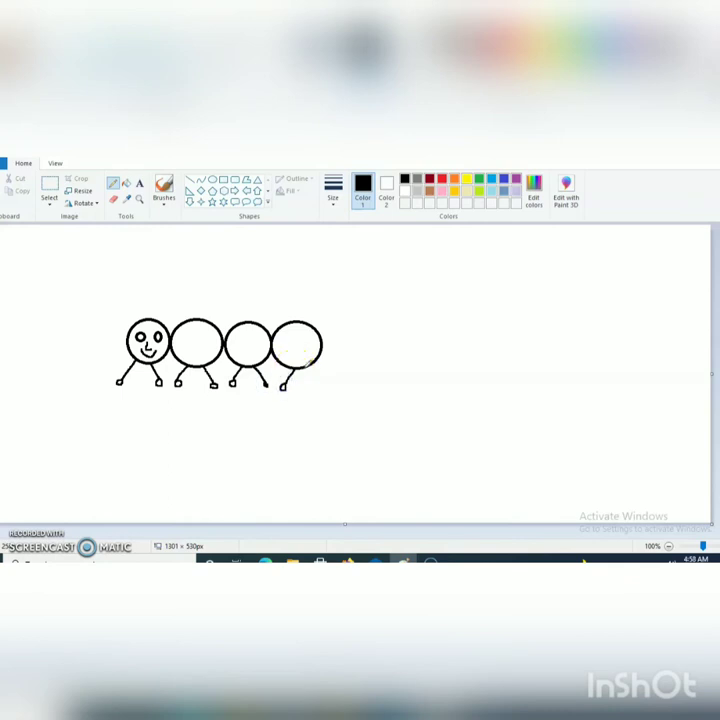
{"action": "left_click_drag", "start_coordinate": [310, 366], "coordinate": [318, 383]}
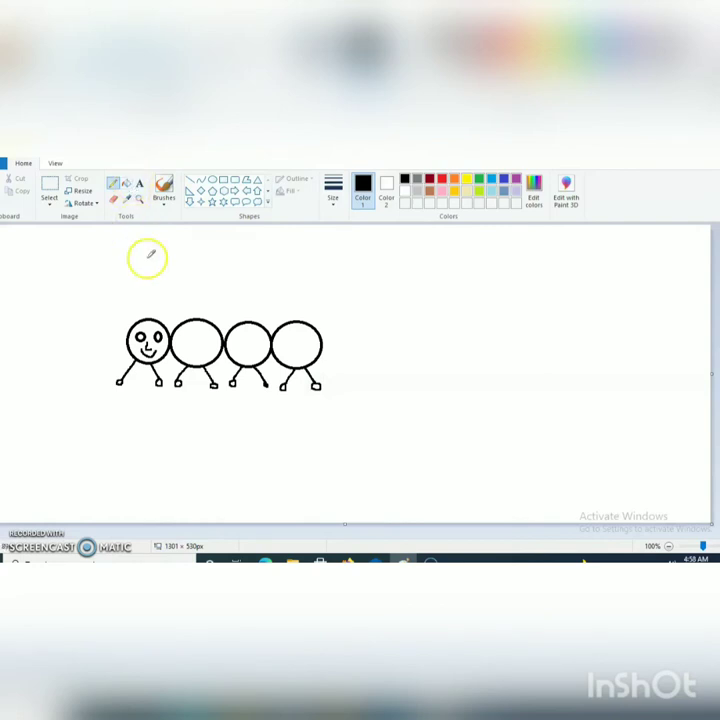
{"action": "mouse_move", "coordinate": [140, 318]}
{"action": "left_mouse_down"}
{"action": "mouse_move", "coordinate": [137, 294]}
{"action": "mouse_move", "coordinate": [165, 309]}
{"action": "mouse_move", "coordinate": [171, 303]}
{"action": "mouse_move", "coordinate": [163, 298]}
{"action": "left_mouse_up"}
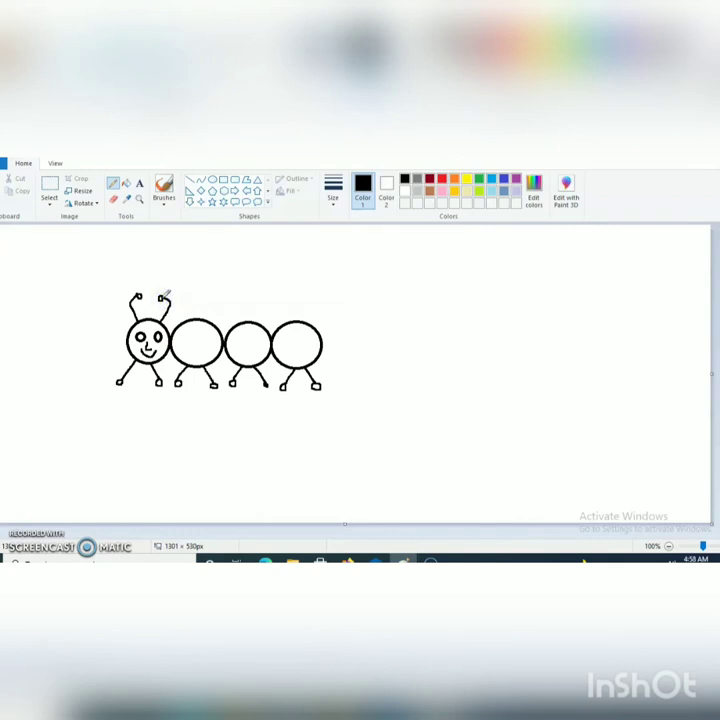
{"action": "left_click", "coordinate": [131, 183]}
Step: Fill the head and the three body circles solid green
{"action": "left_click", "coordinate": [481, 181]}
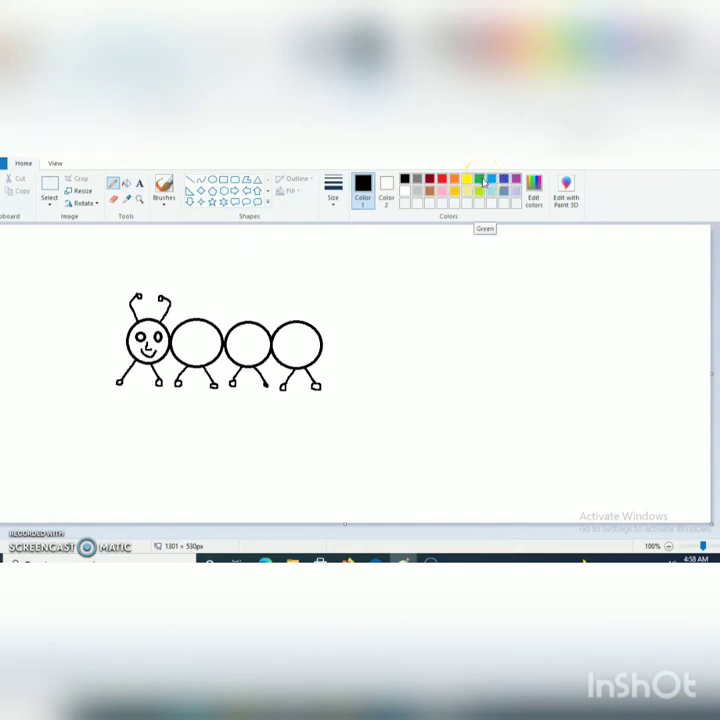
{"action": "left_click", "coordinate": [128, 183]}
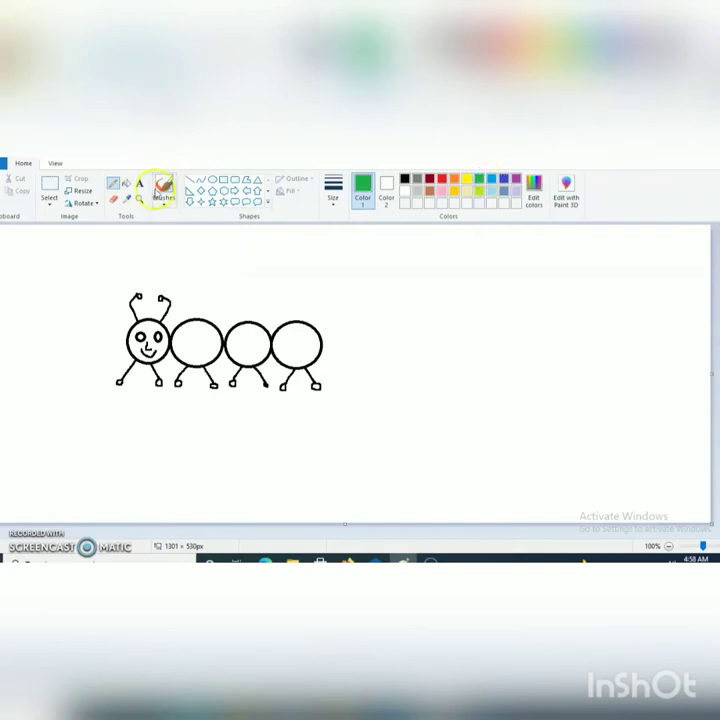
{"action": "left_click", "coordinate": [141, 283]}
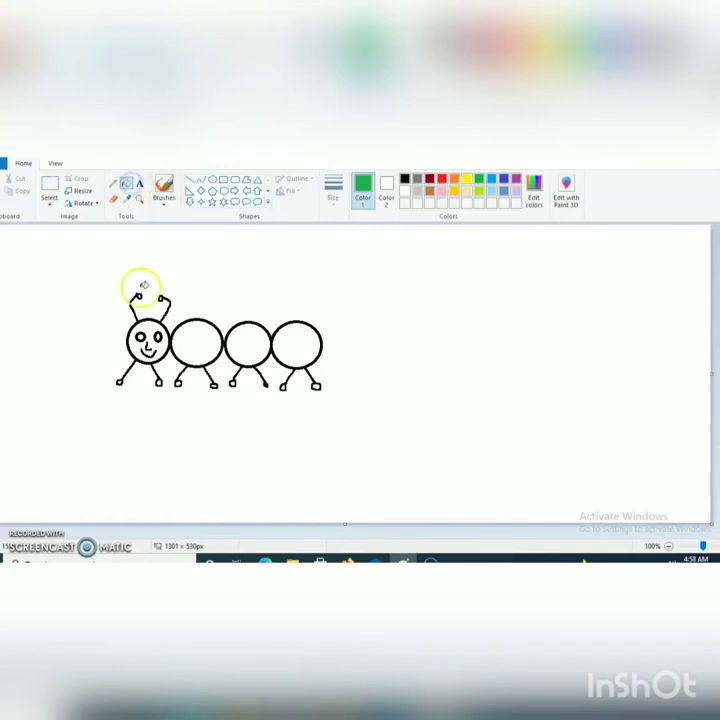
{"action": "left_click", "coordinate": [148, 323]}
{"action": "left_click", "coordinate": [196, 337]}
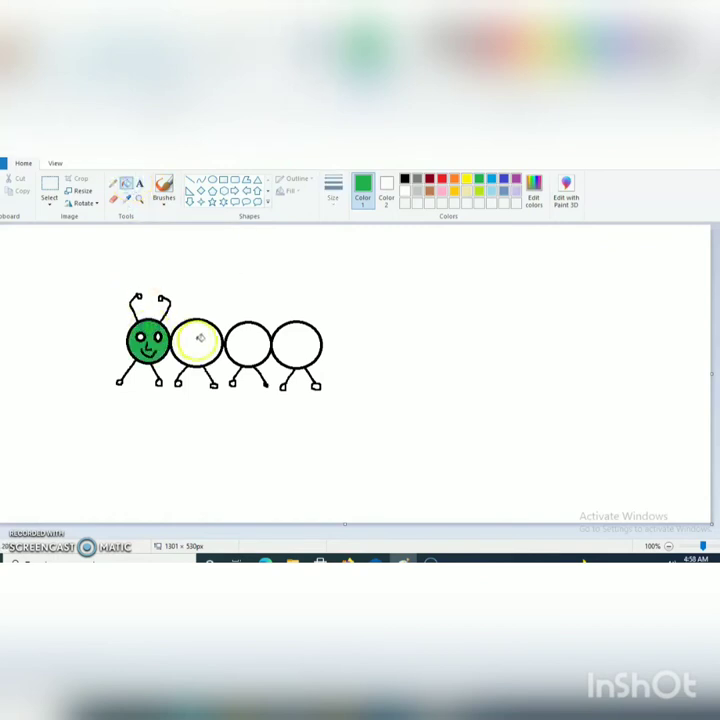
{"action": "left_click", "coordinate": [244, 341]}
{"action": "left_click", "coordinate": [302, 338]}
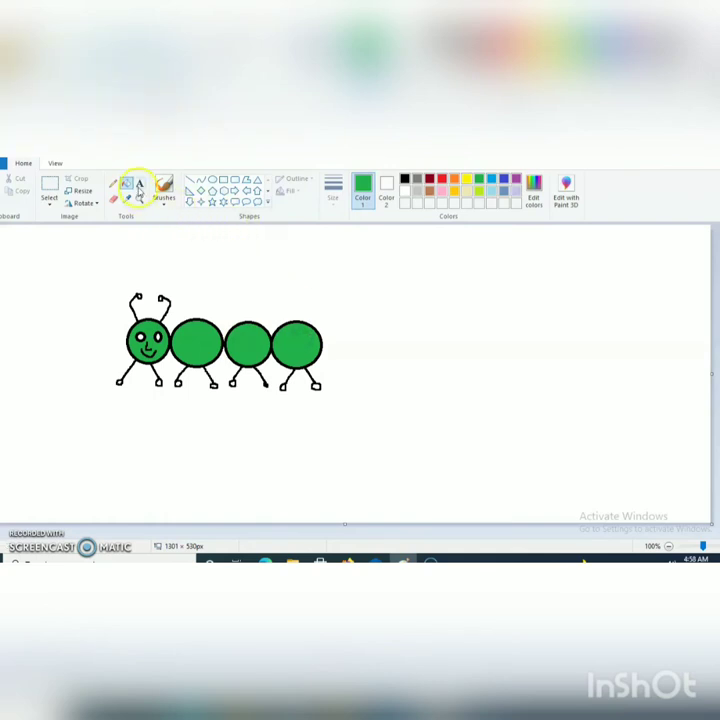
Step: Fill the white canvas around the caterpillar with yellow
{"action": "left_click", "coordinate": [470, 180]}
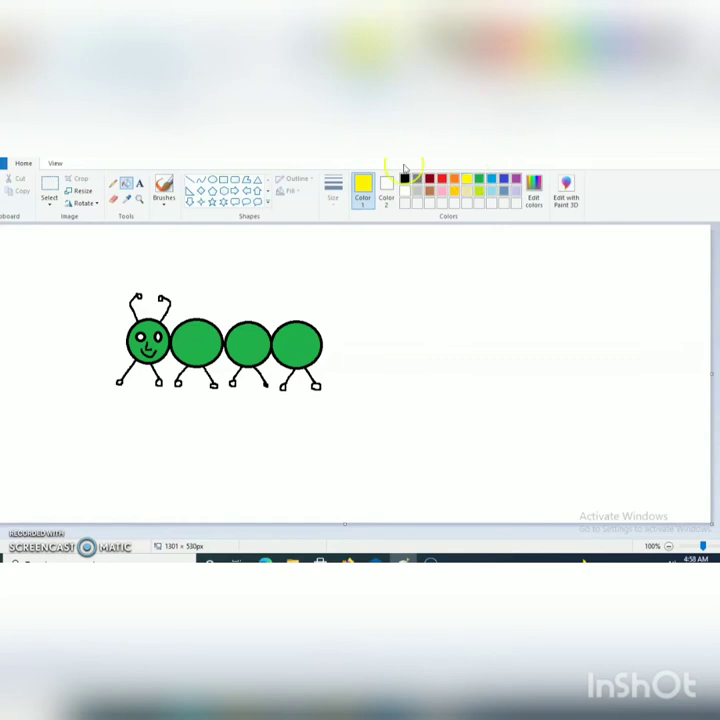
{"action": "left_click", "coordinate": [127, 184]}
{"action": "left_click", "coordinate": [178, 230]}
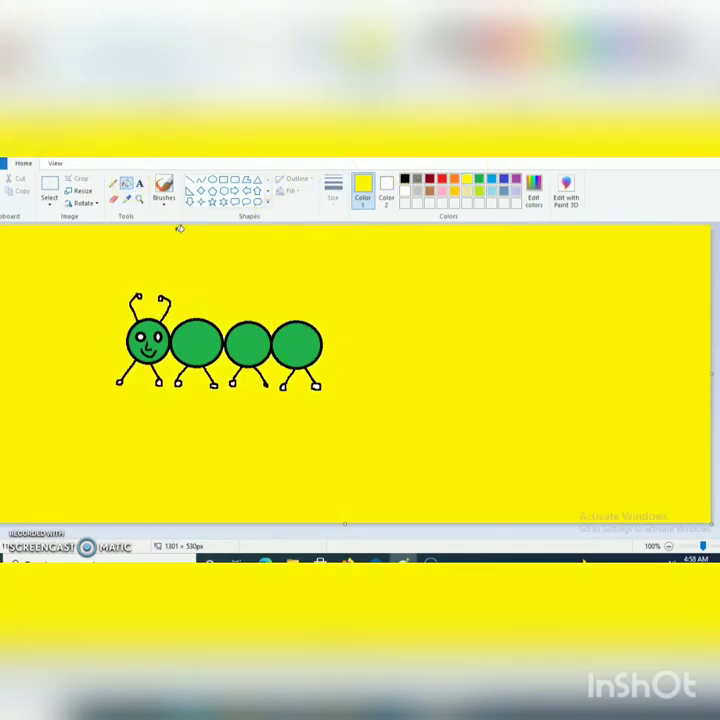
Step: Fill all seven feet and the left antenna tip solid black
{"action": "left_click", "coordinate": [404, 180]}
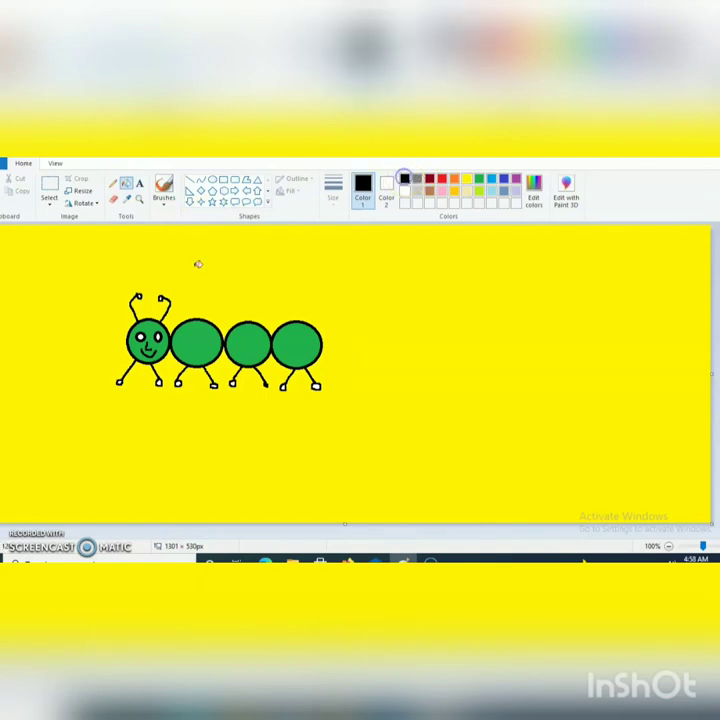
{"action": "left_click", "coordinate": [119, 382]}
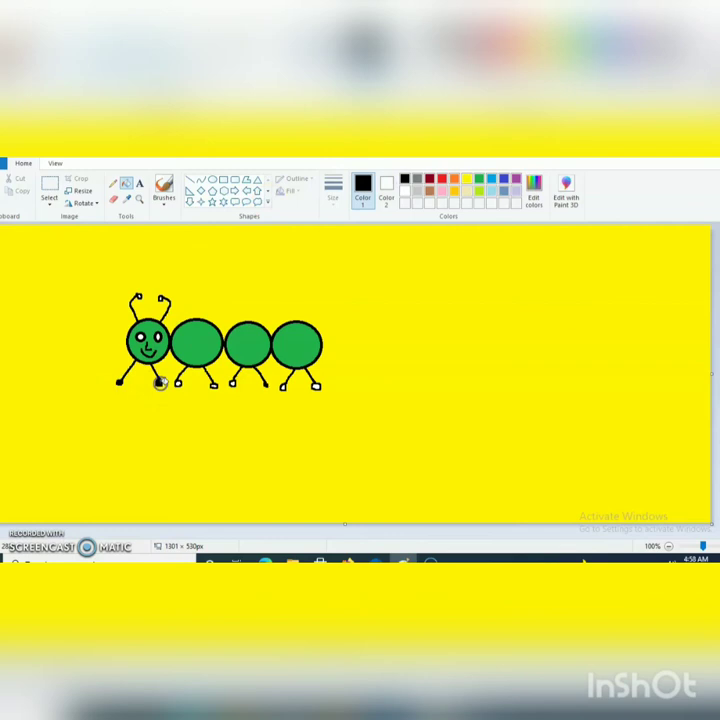
{"action": "left_click", "coordinate": [159, 383]}
{"action": "left_click", "coordinate": [179, 383]}
{"action": "left_click", "coordinate": [212, 385]}
{"action": "left_click", "coordinate": [233, 383]}
{"action": "left_click", "coordinate": [284, 386]}
{"action": "left_click", "coordinate": [317, 385]}
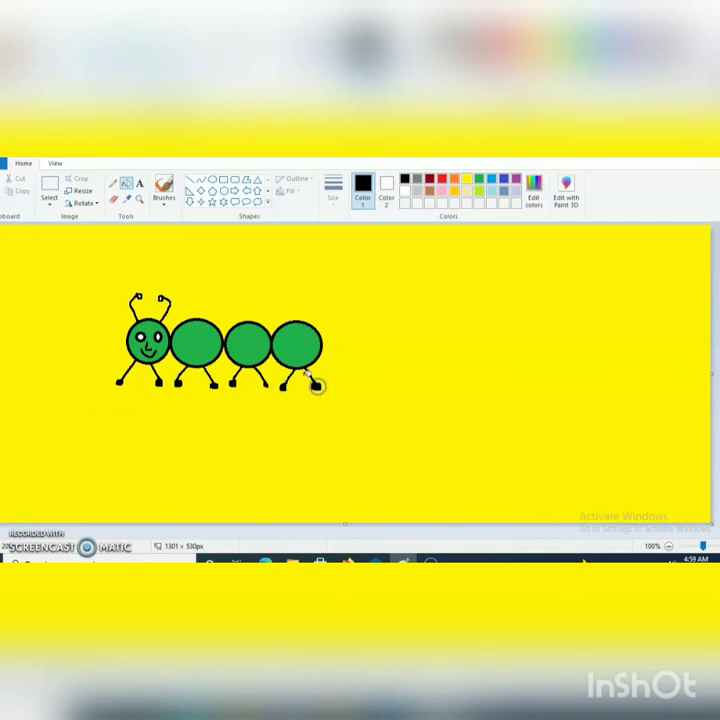
{"action": "left_click", "coordinate": [139, 296]}
{"action": "left_click", "coordinate": [140, 183]}
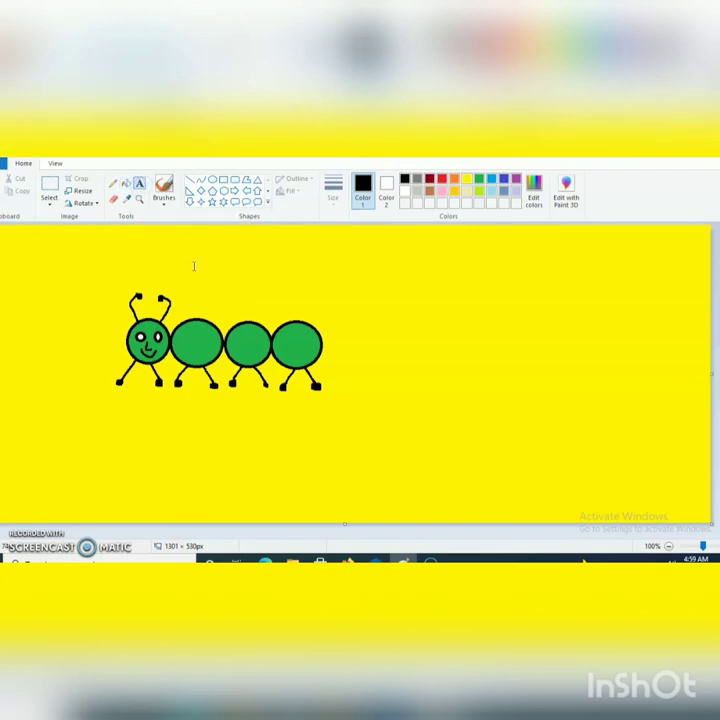
Step: Create a text box above the caterpillar with red text at font size 18
{"action": "left_click_drag", "start_coordinate": [194, 265], "coordinate": [324, 295]}
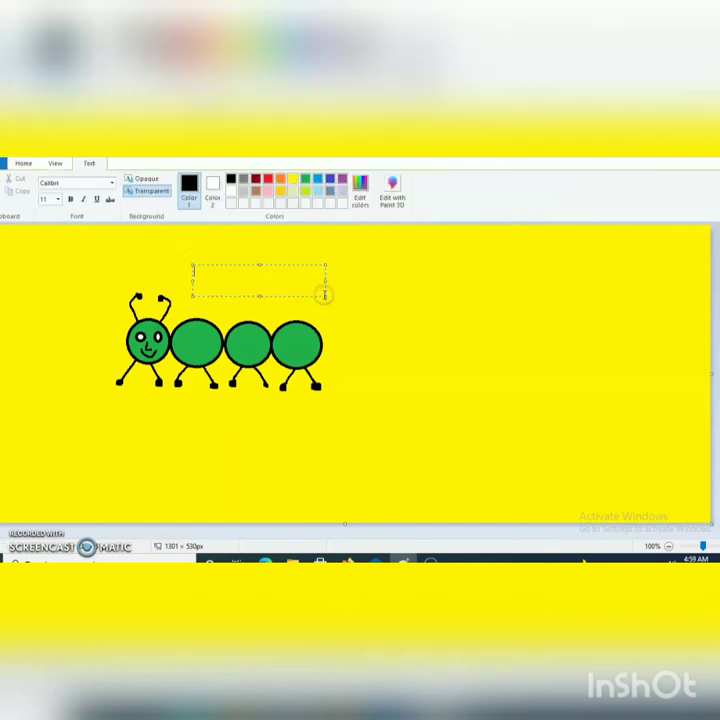
{"action": "left_click", "coordinate": [269, 181]}
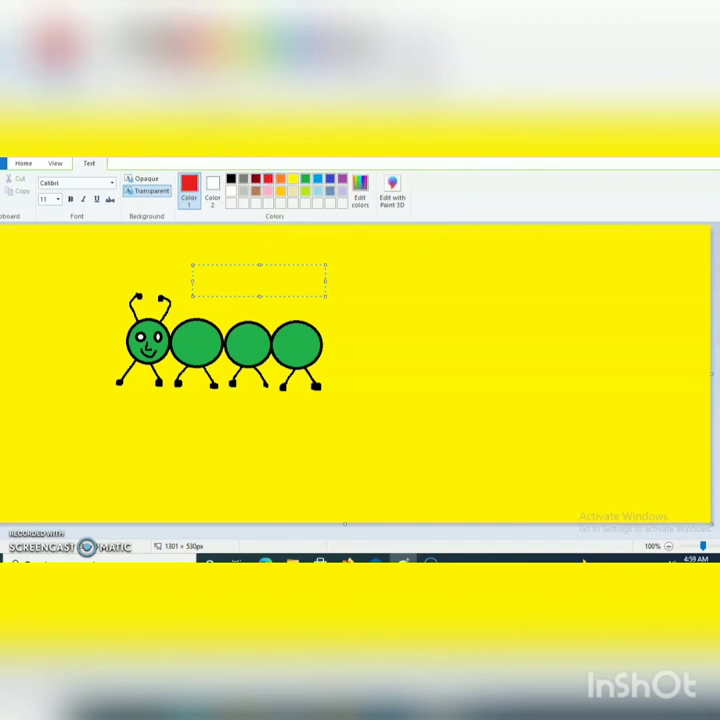
{"action": "left_click", "coordinate": [54, 196]}
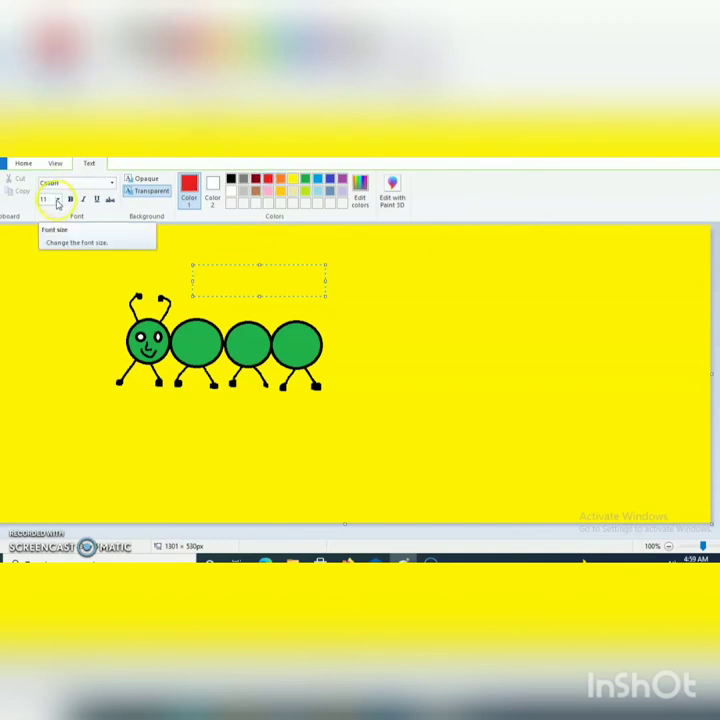
{"action": "left_click", "coordinate": [57, 200]}
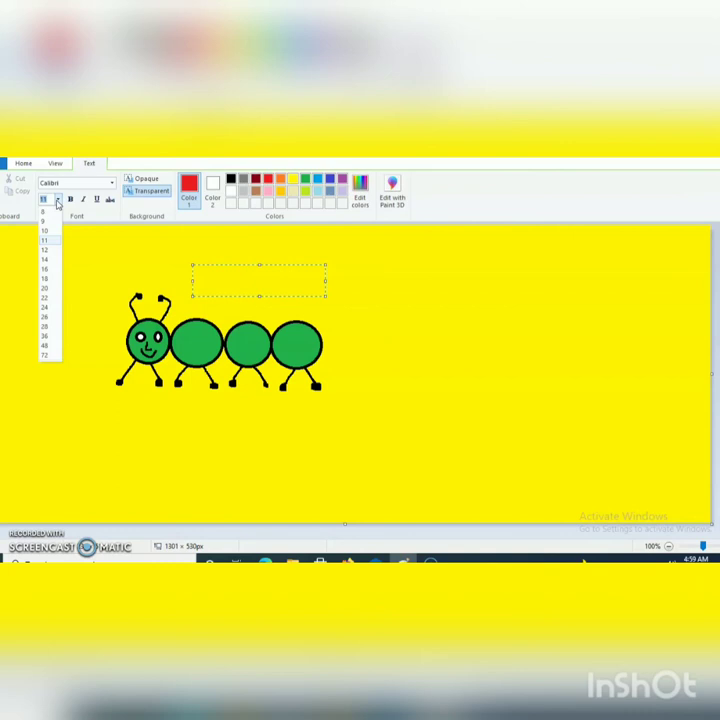
{"action": "left_click", "coordinate": [47, 278]}
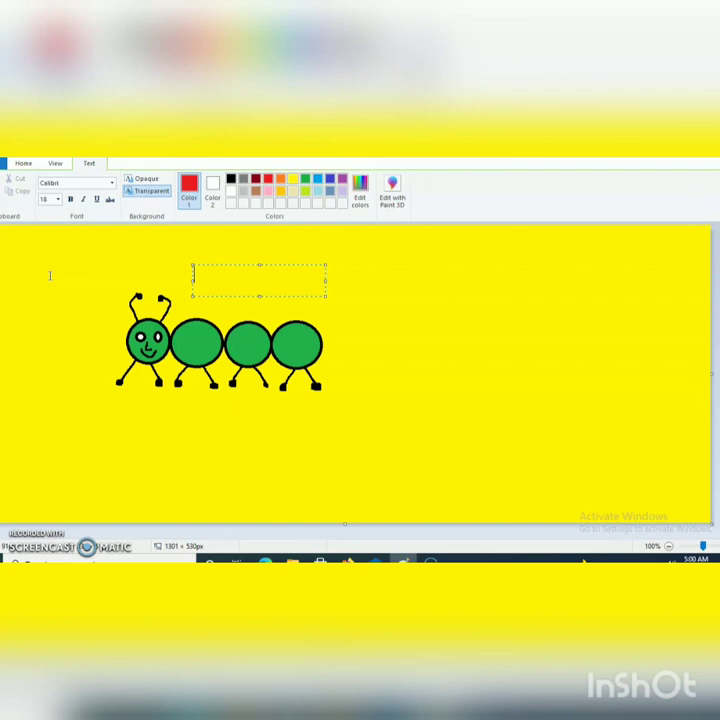
Step: Type 'Caterpillar' in the text box, nudge it slightly up, and commit it
{"action": "type", "text": "Caterpillar"}
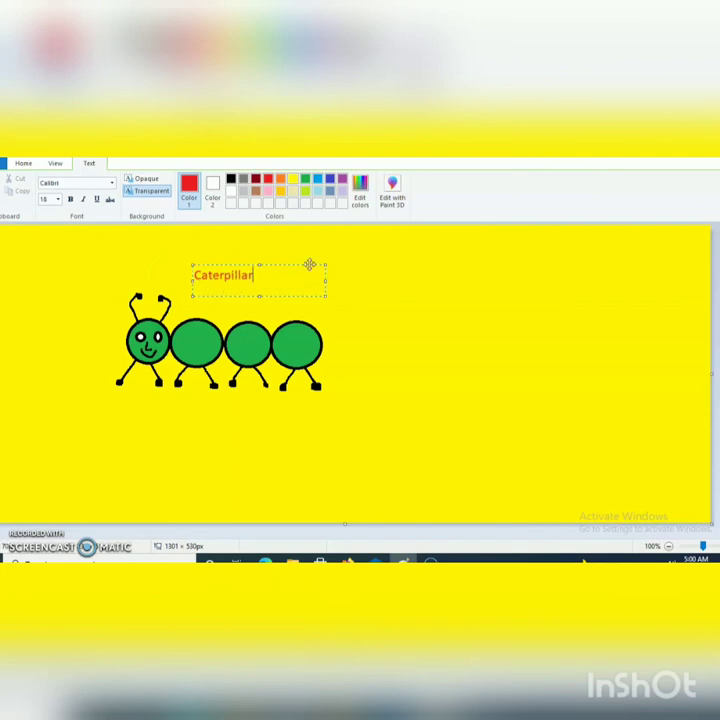
{"action": "mouse_move", "coordinate": [310, 264]}
{"action": "left_mouse_down"}
{"action": "mouse_move", "coordinate": [277, 250]}
{"action": "mouse_move", "coordinate": [289, 246]}
{"action": "mouse_move", "coordinate": [310, 259]}
{"action": "left_mouse_up"}
{"action": "left_click", "coordinate": [381, 278]}
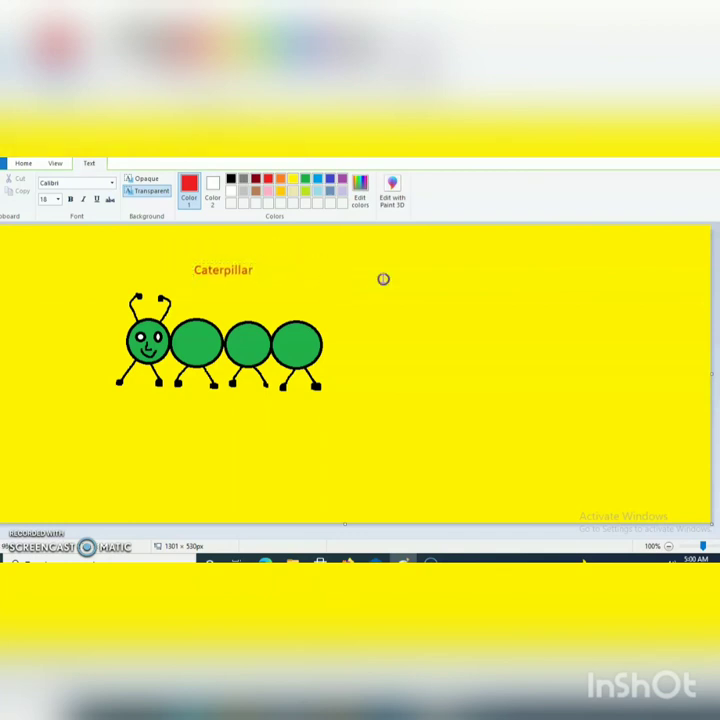